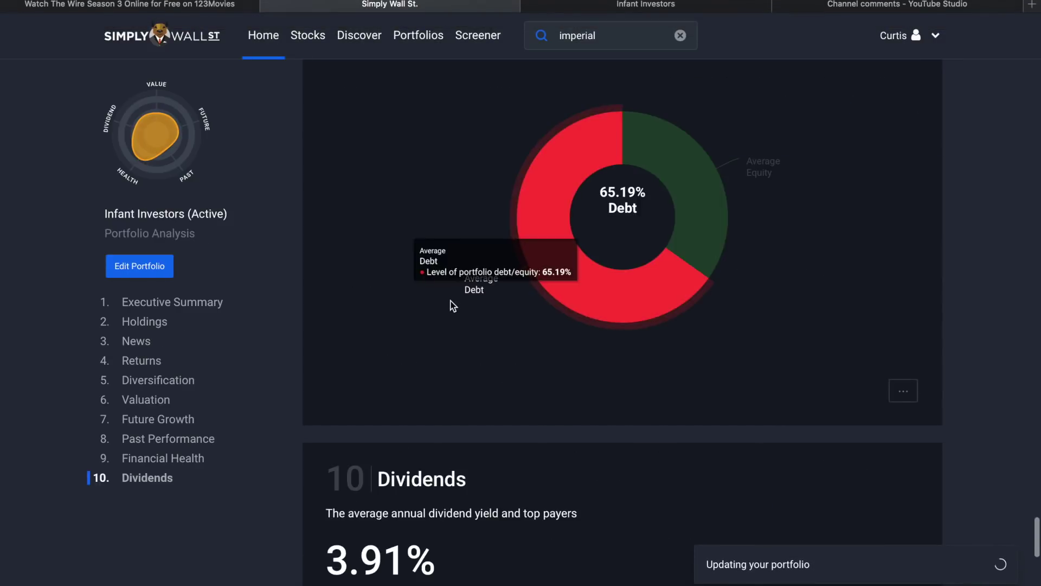
# Expand the Holdings section of the Infant Investors (Active) portfolio to show all holdings, and look through them.
pyautogui.scroll(-8, 454, 307)
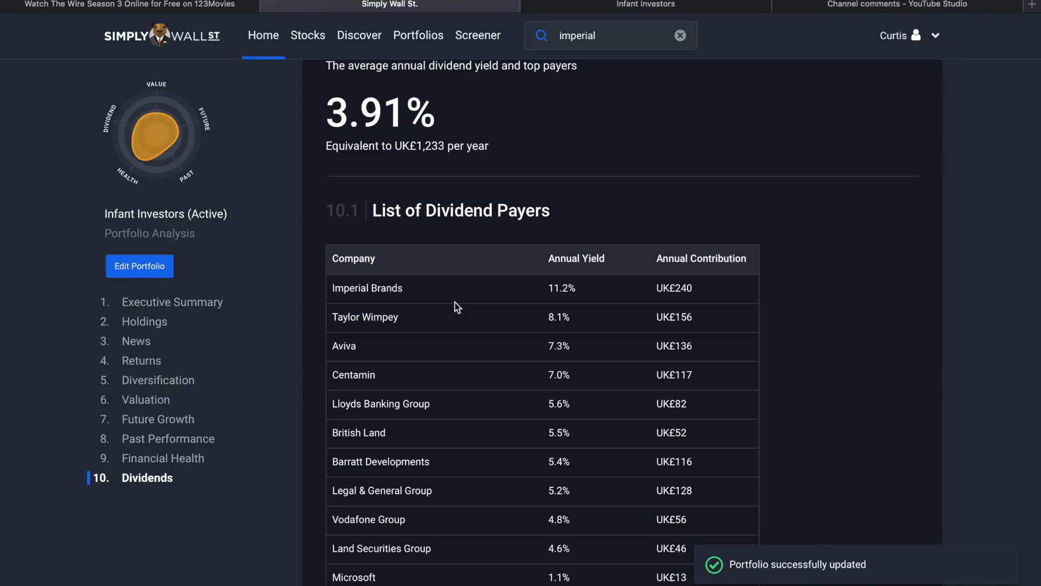
pyautogui.scroll(20, 540, 287)
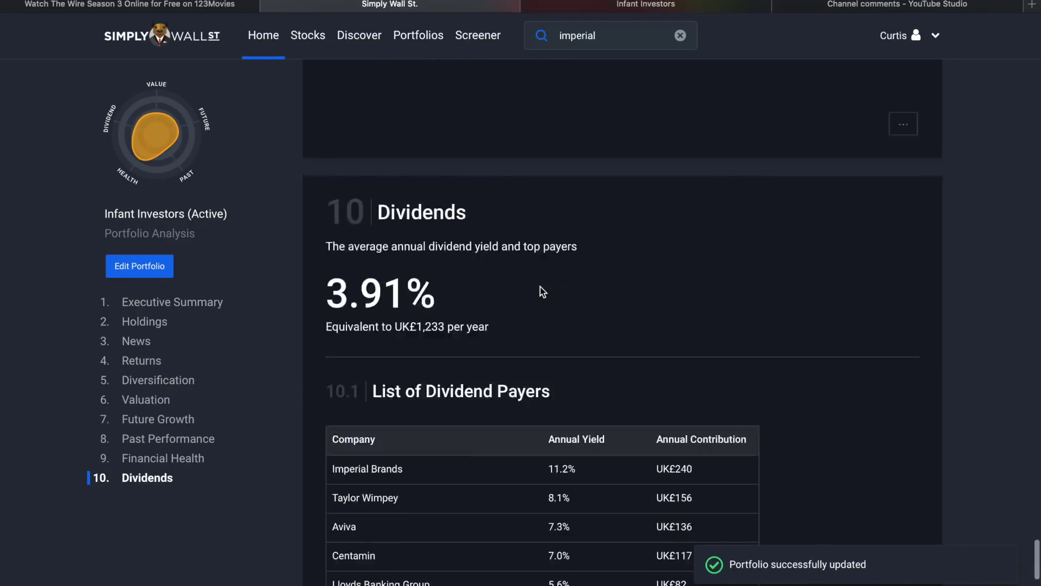
pyautogui.scroll(-5, 540, 287)
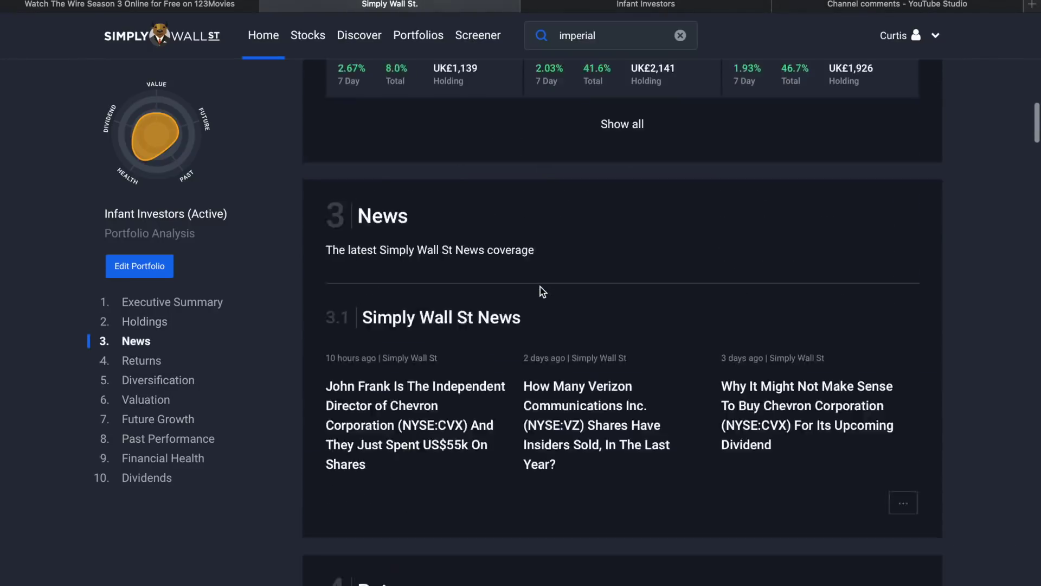
pyautogui.scroll(12, 540, 287)
pyautogui.scroll(-5, 540, 286)
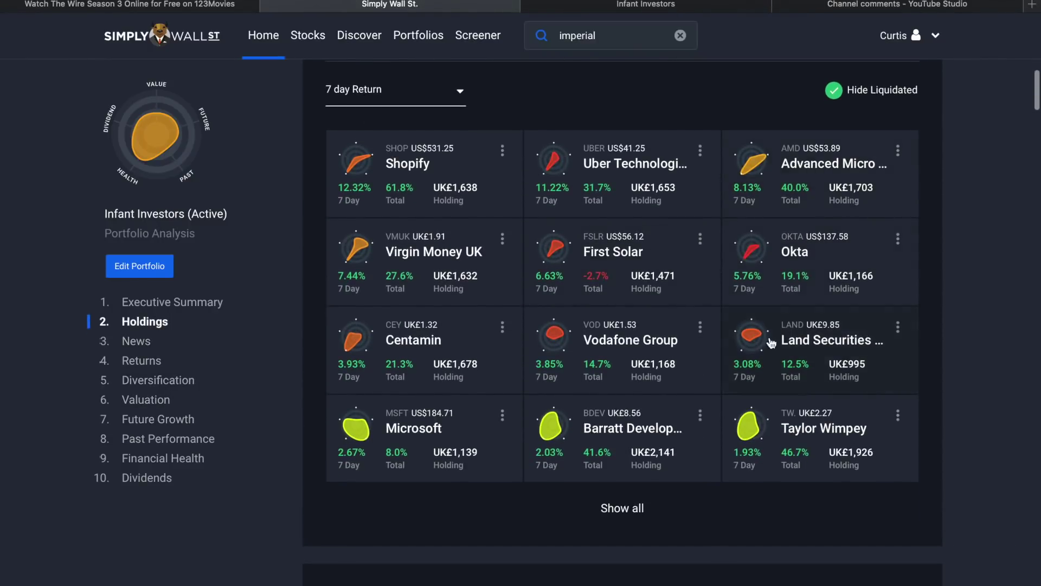
pyautogui.click(646, 519)
pyautogui.scroll(-5, 644, 516)
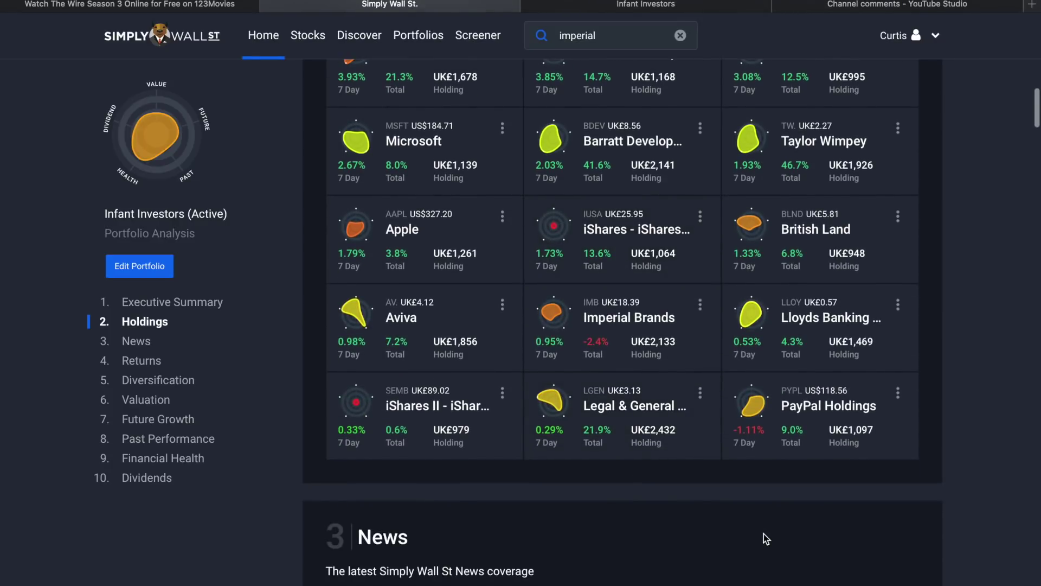
pyautogui.scroll(15, 763, 533)
# Examine the Contributors to Returns chart for the gain or loss of individual holdings such as TW. and CVX.
pyautogui.scroll(-20, 763, 534)
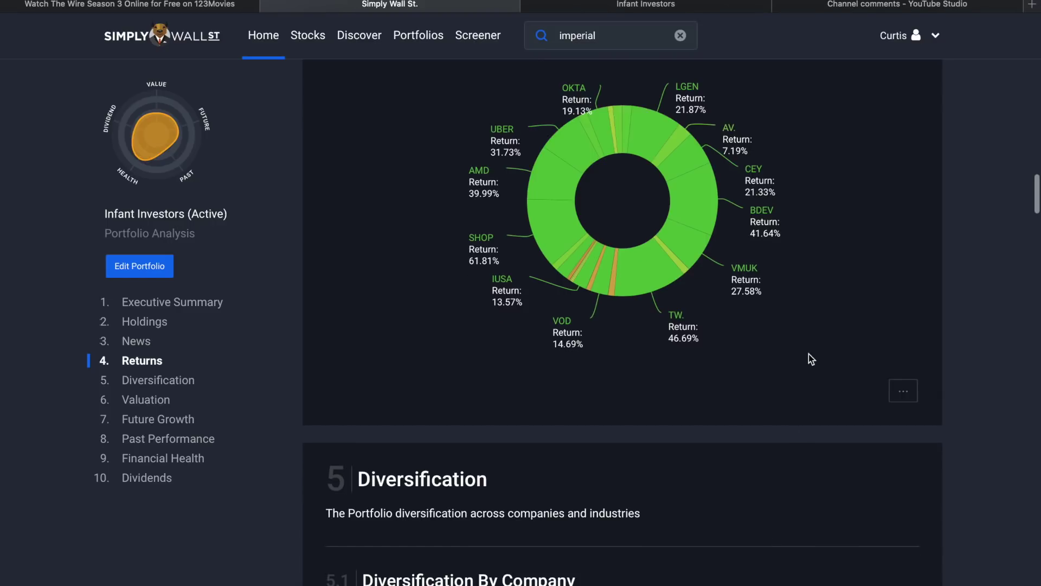
pyautogui.scroll(1, 808, 359)
pyautogui.moveTo(670, 285)
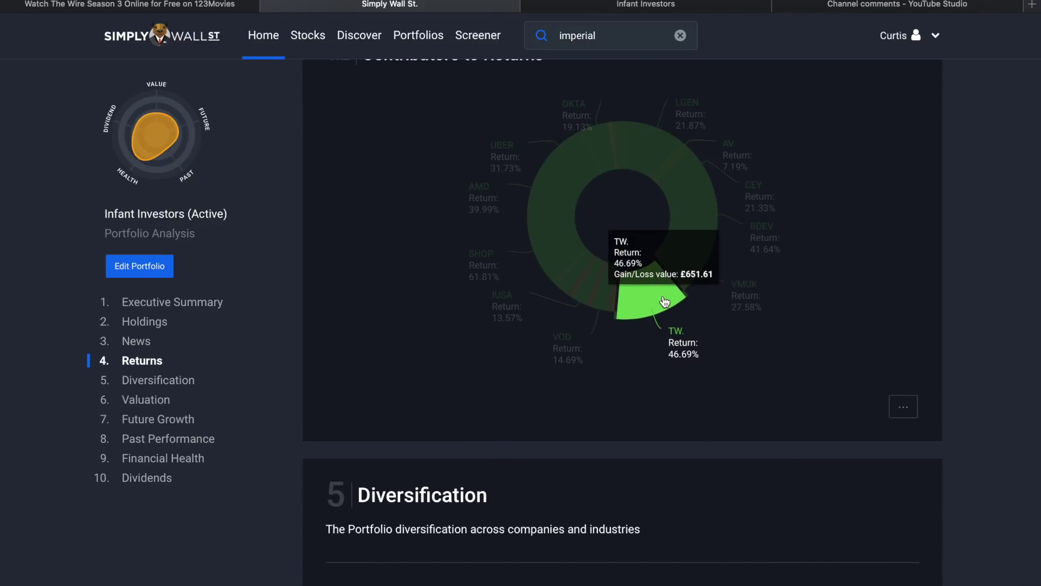
pyautogui.scroll(2, 665, 302)
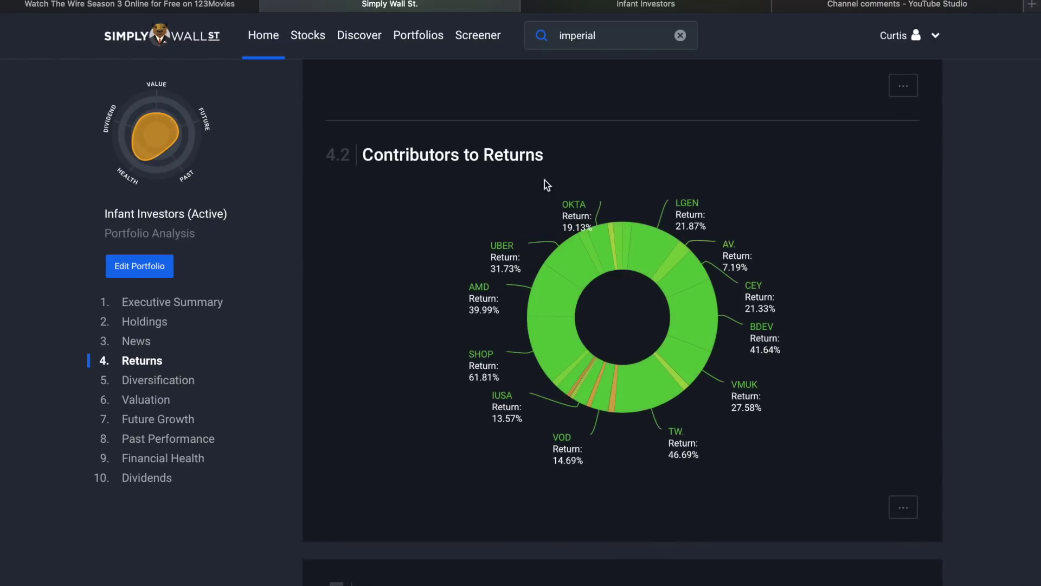
pyautogui.moveTo(665, 404)
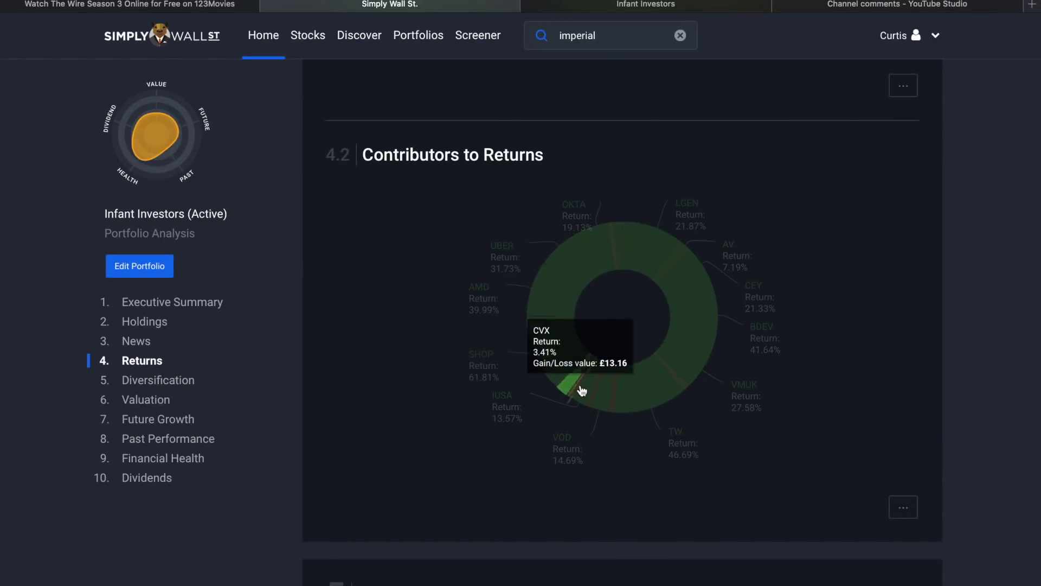
pyautogui.moveTo(610, 397)
pyautogui.moveTo(553, 362)
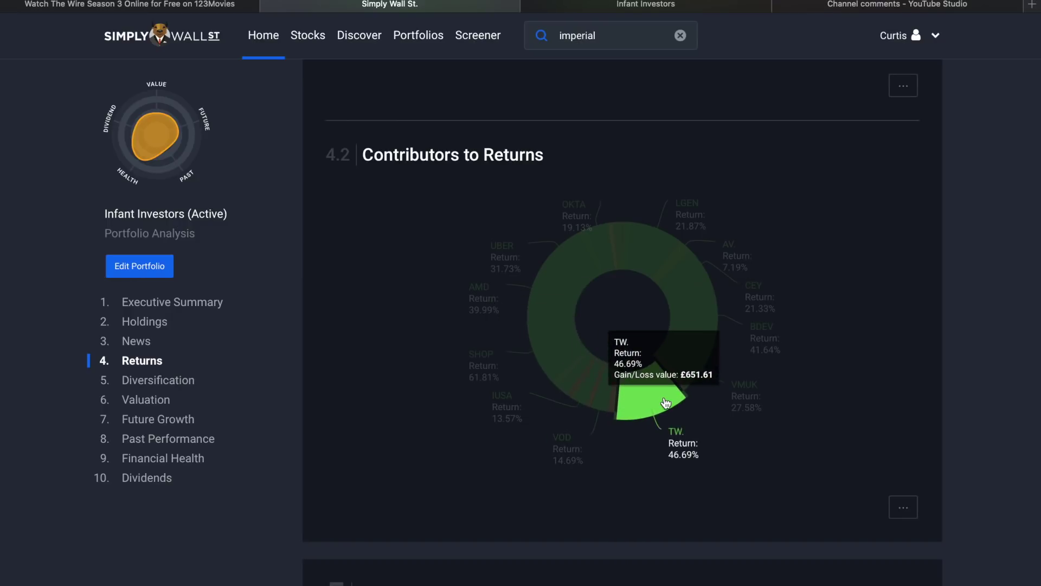
pyautogui.scroll(-2, 666, 402)
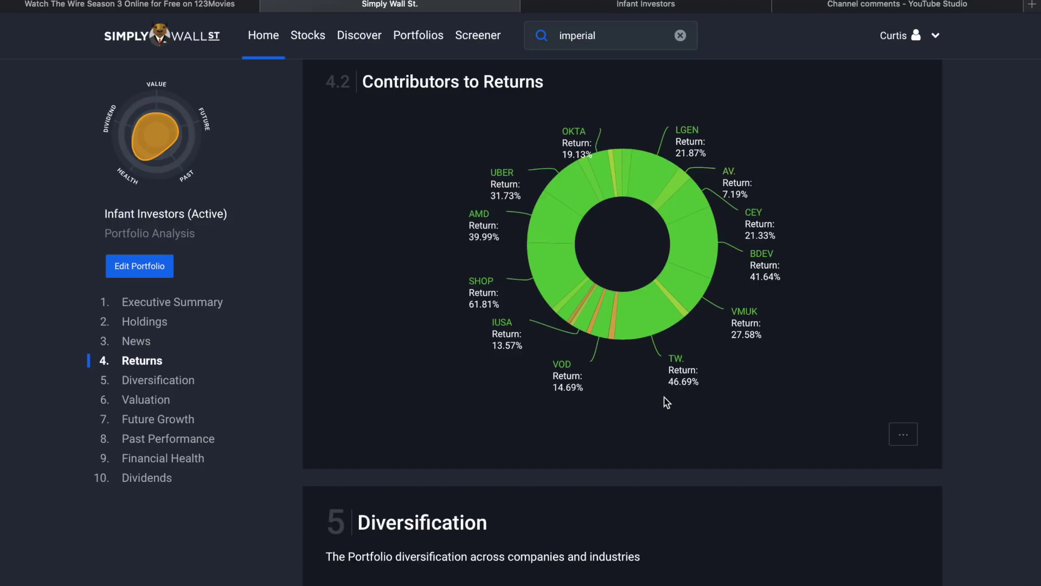
# Look past the industry diversification chart to the portfolio's List of Dividend Payers.
pyautogui.scroll(-10, 666, 402)
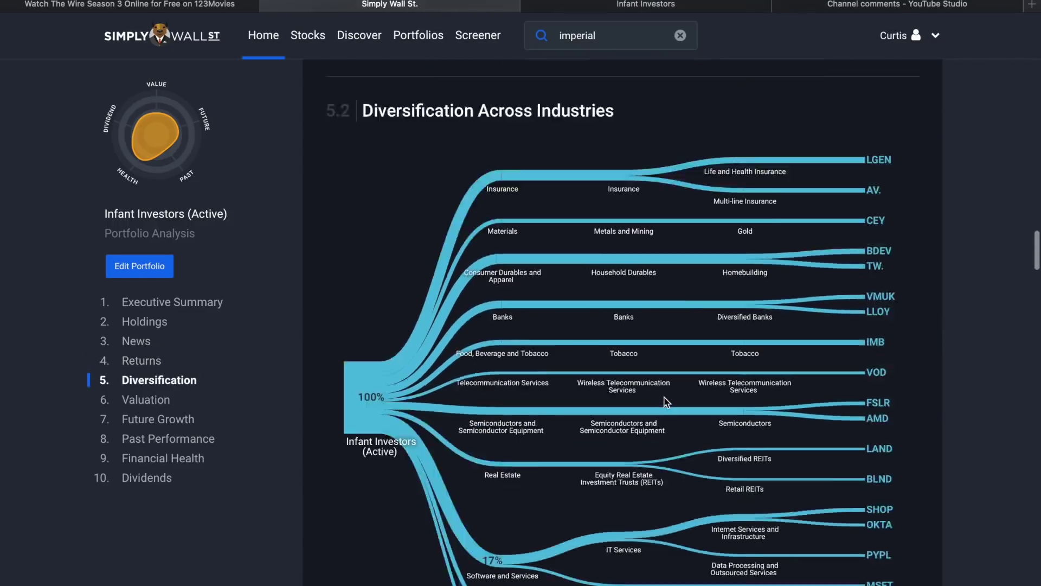
pyautogui.scroll(-20, 666, 401)
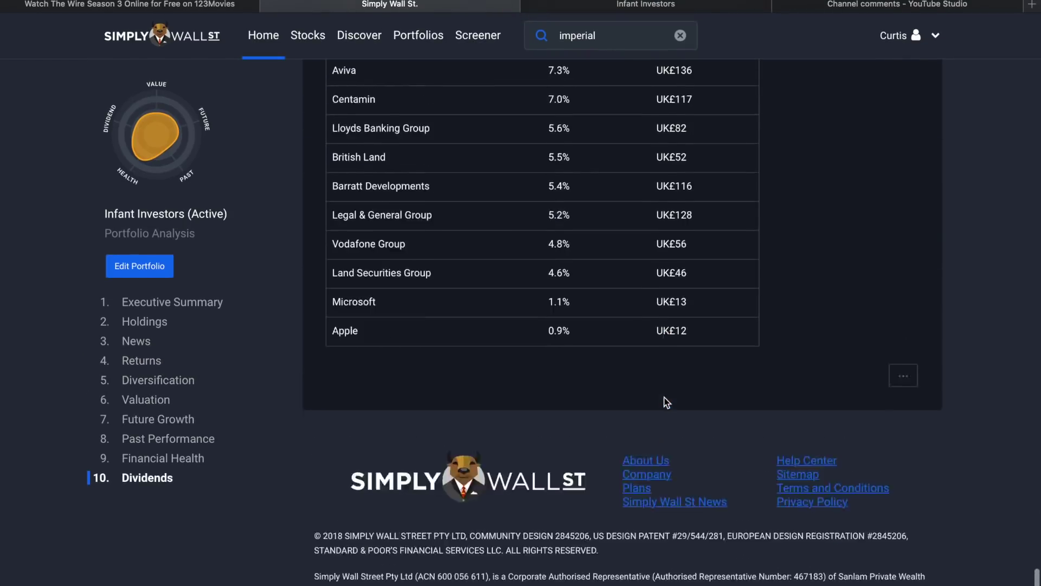
pyautogui.scroll(3, 666, 402)
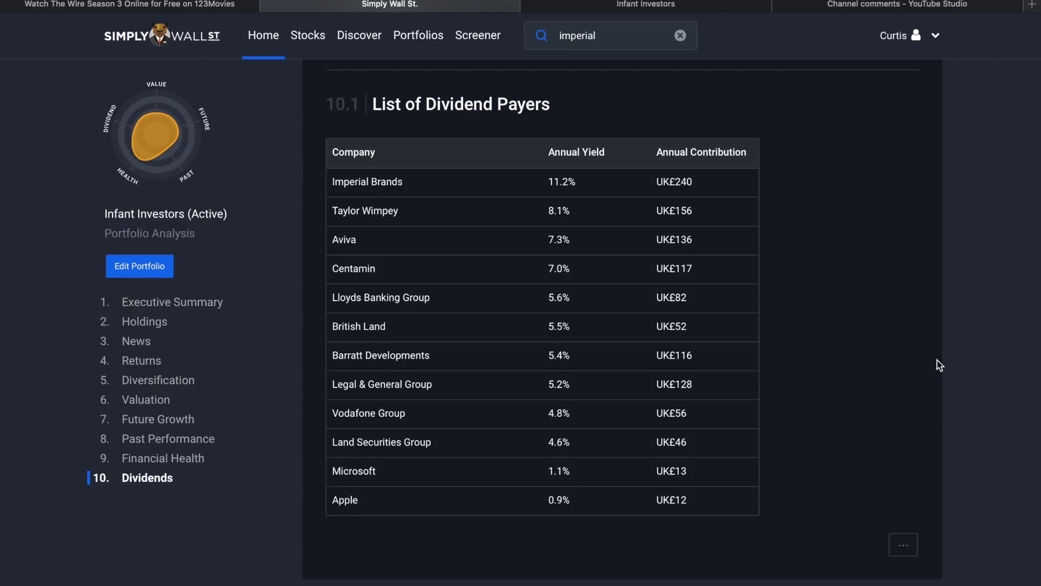
# Search for "aviva" and open the stock report for Aviva (LSE:AV.).
pyautogui.click(570, 44)
pyautogui.write('aviva')
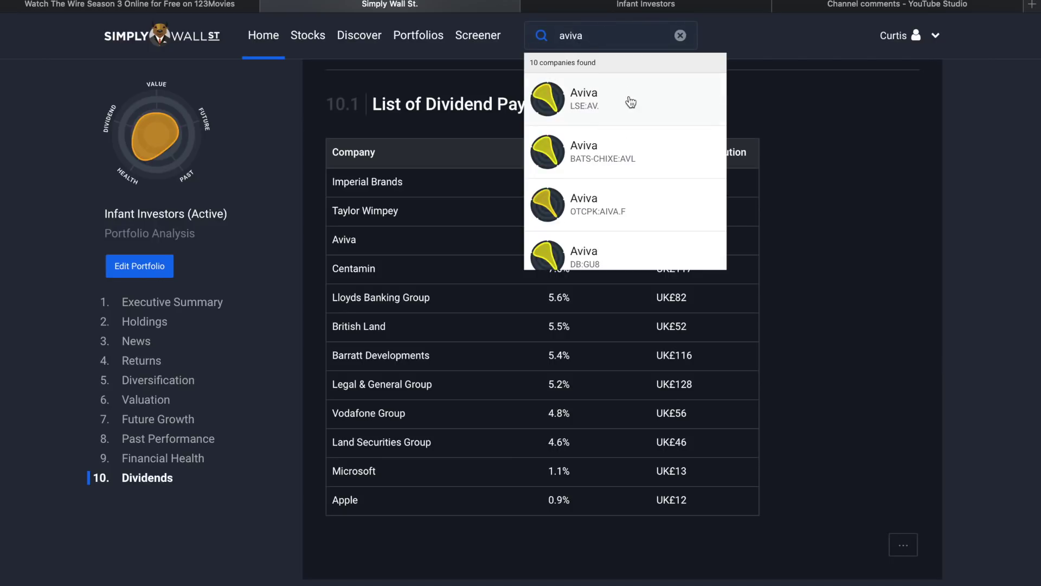
pyautogui.click(594, 95)
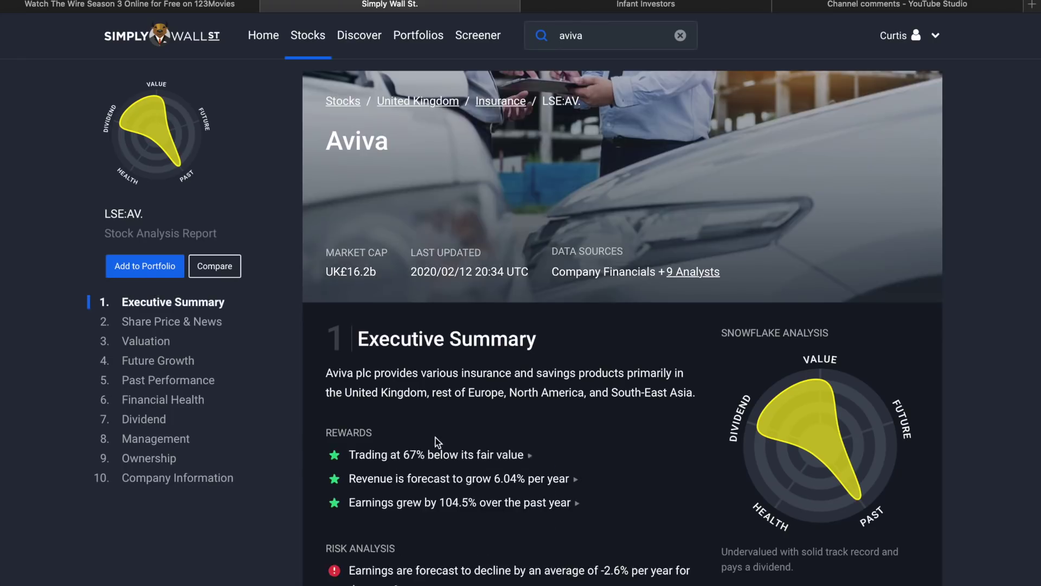
# Include dividend returns in Aviva's Shareholder returns table under Market Performance.
pyautogui.scroll(-12, 392, 543)
pyautogui.scroll(-12, 312, 536)
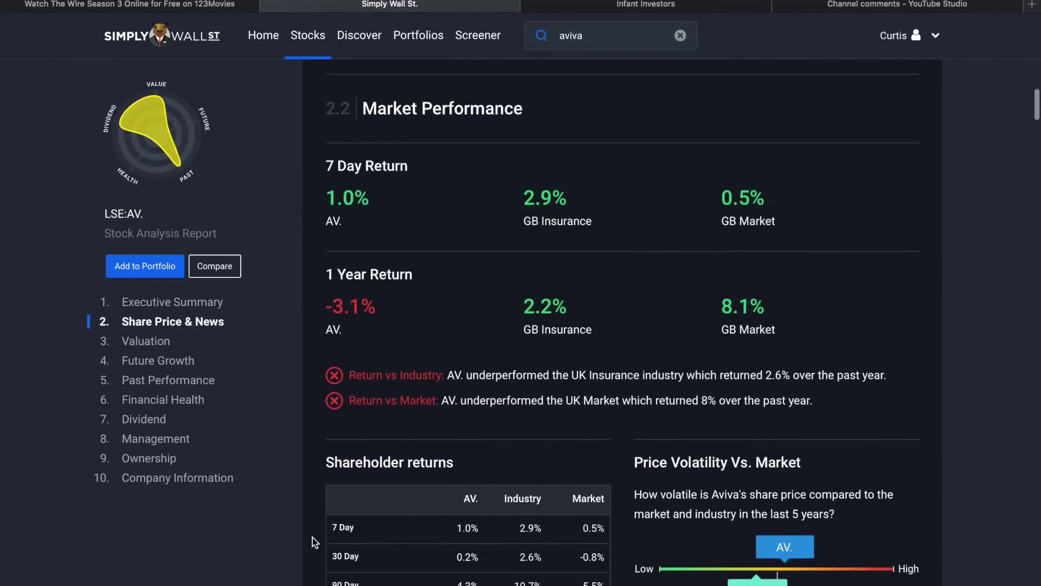
pyautogui.scroll(-3, 313, 538)
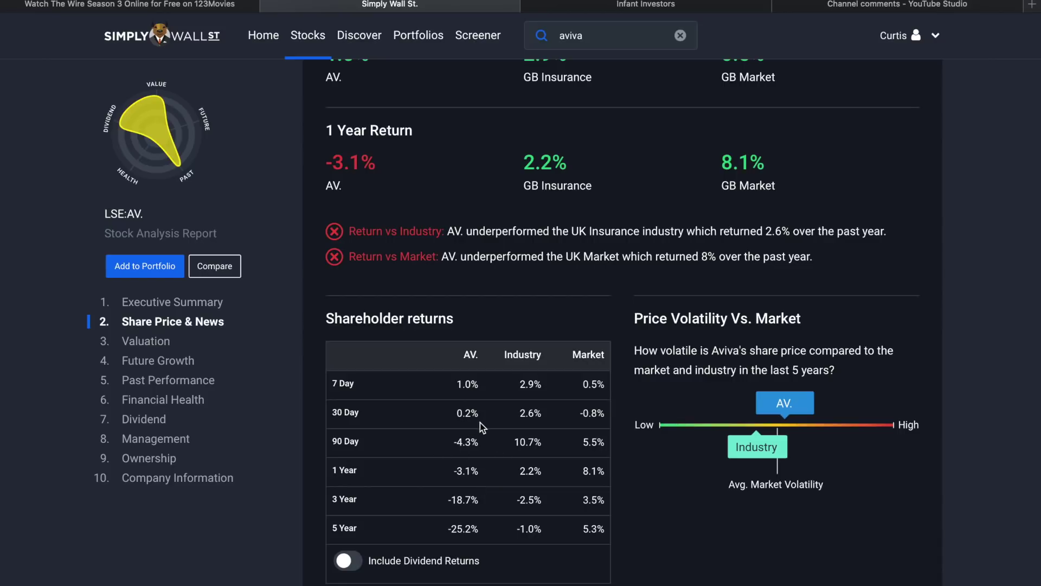
pyautogui.click(343, 564)
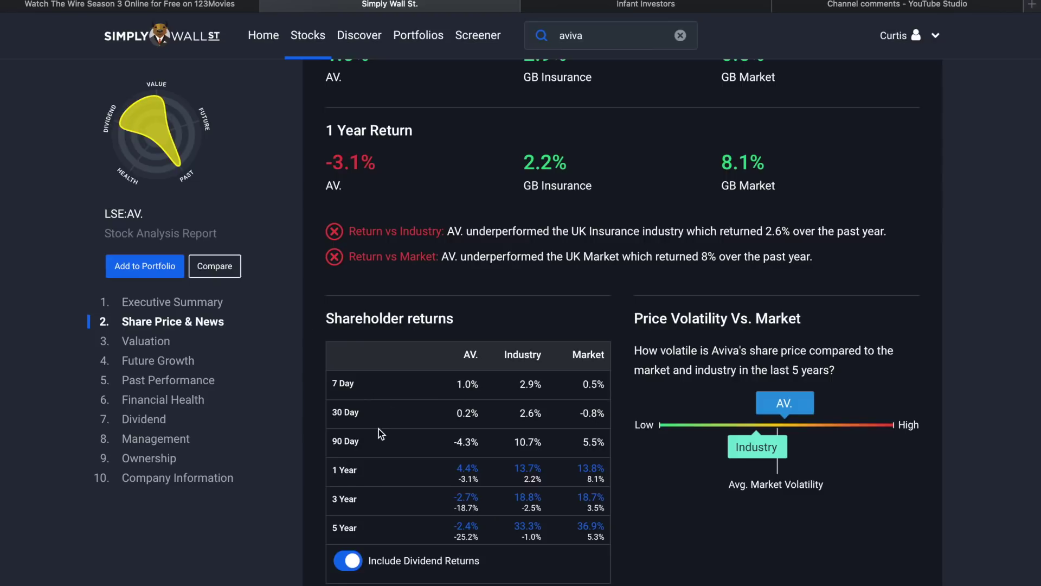
# Search for "lgen" and open the stock report for Legal & General Group (LSE:LGEN).
pyautogui.scroll(8, 379, 428)
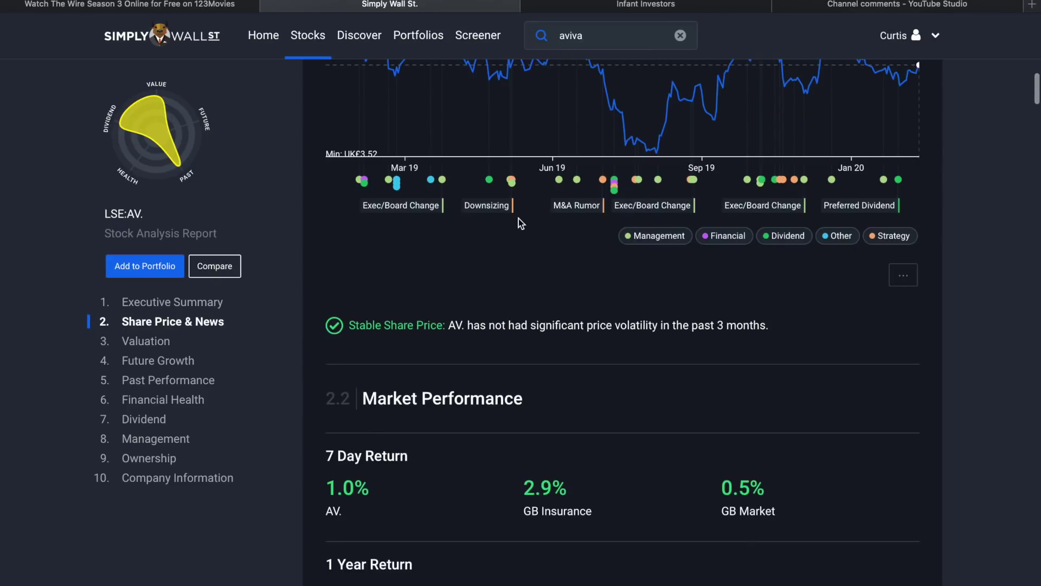
pyautogui.doubleClick(573, 38)
pyautogui.write('lgen')
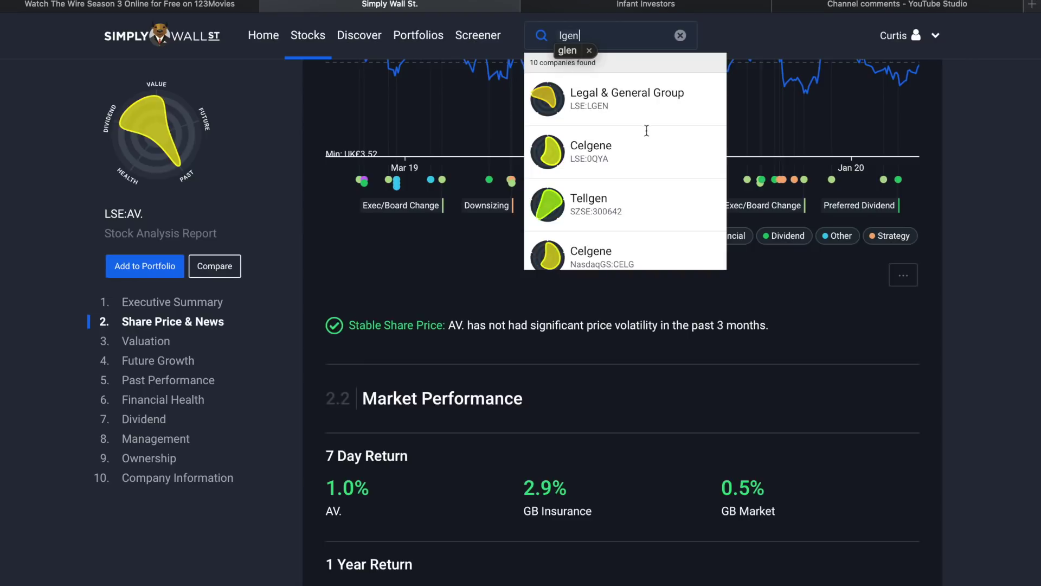
pyautogui.click(595, 100)
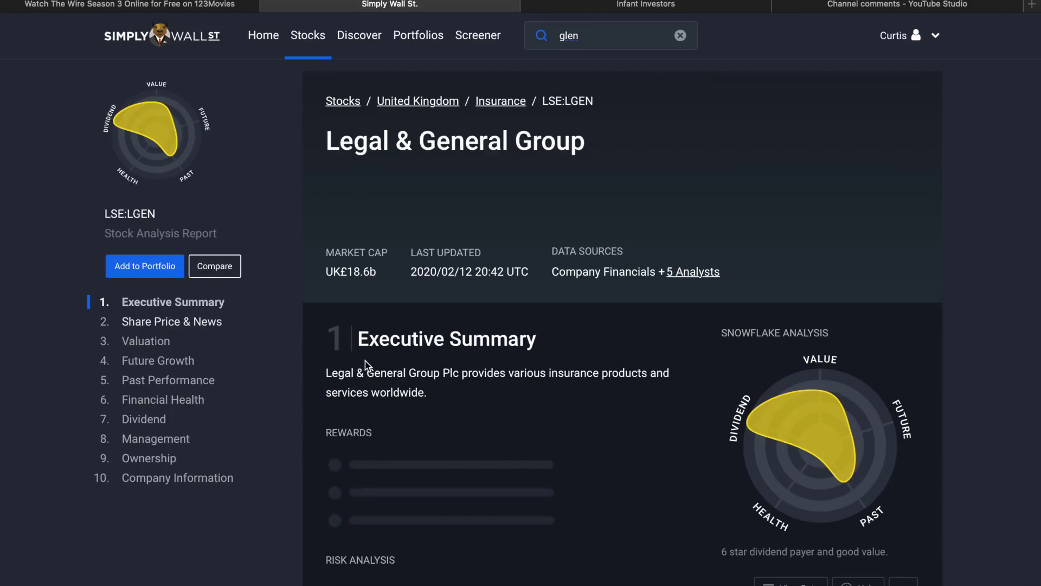
# Include dividend returns in Legal & General Group's Shareholder returns table under Market Performance.
pyautogui.scroll(-15, 366, 360)
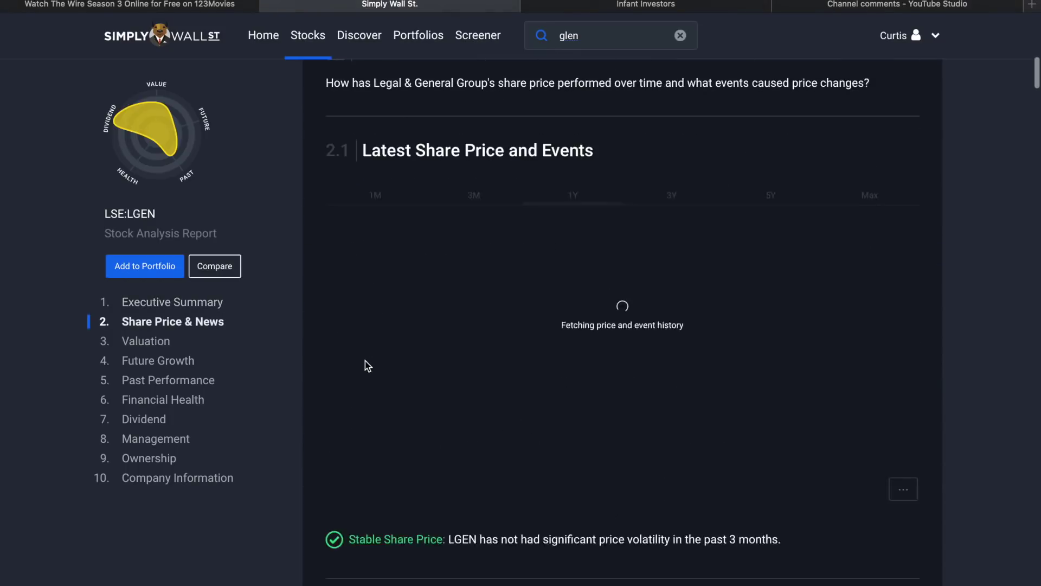
pyautogui.scroll(-12, 302, 412)
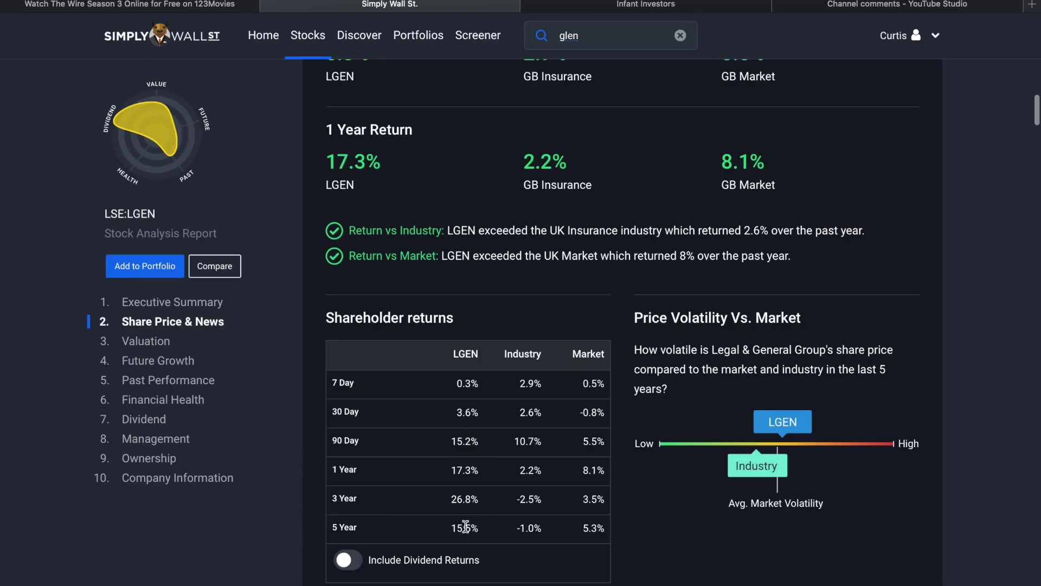
pyautogui.click(353, 564)
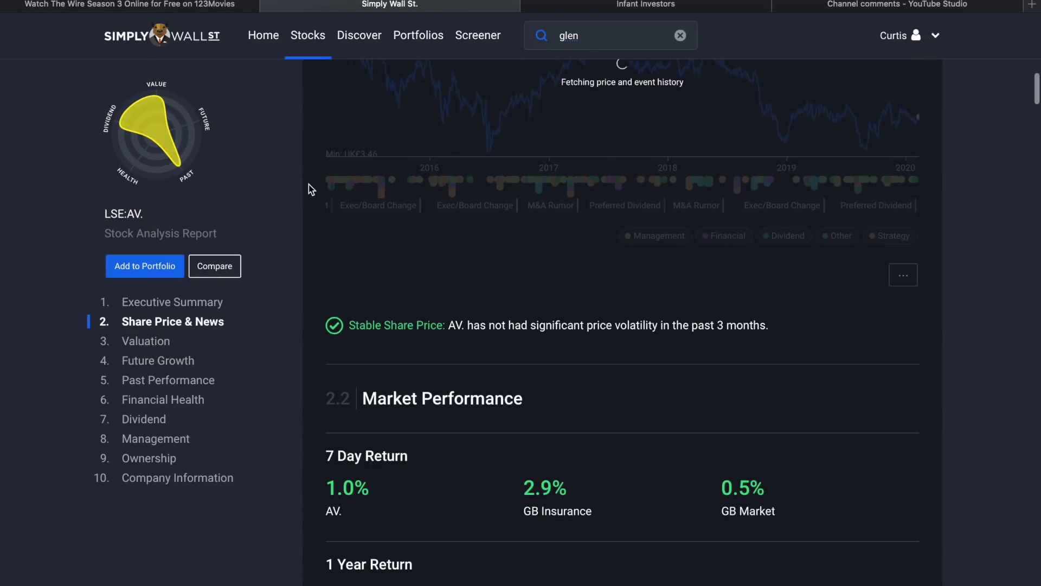
# Return to the Infant Investors (Active) portfolio analysis and review its List of Dividend Payers.
pyautogui.click(184, 42)
pyautogui.scroll(-6, 328, 347)
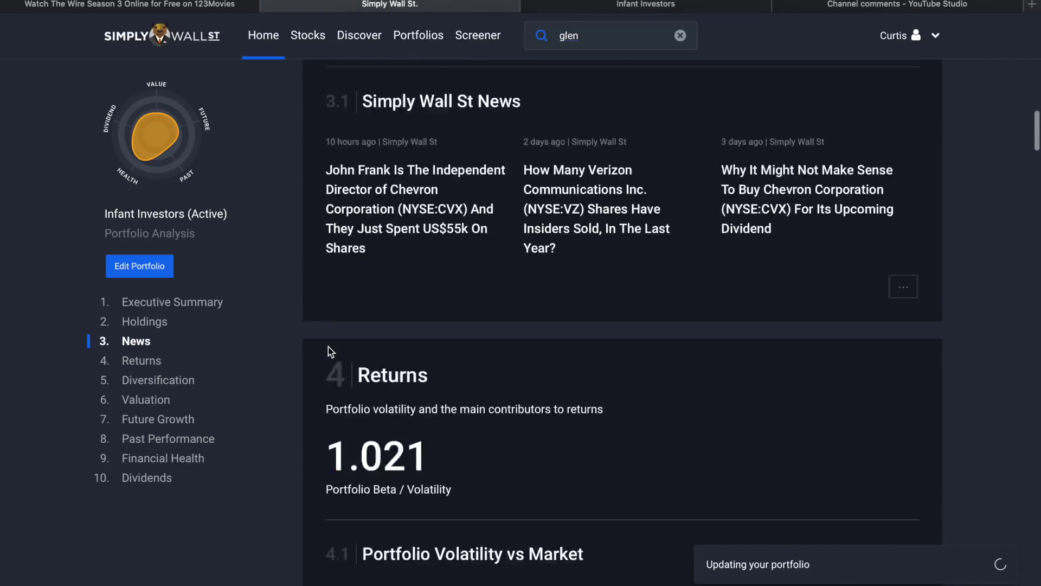
pyautogui.scroll(-20, 327, 346)
pyautogui.scroll(5, 328, 347)
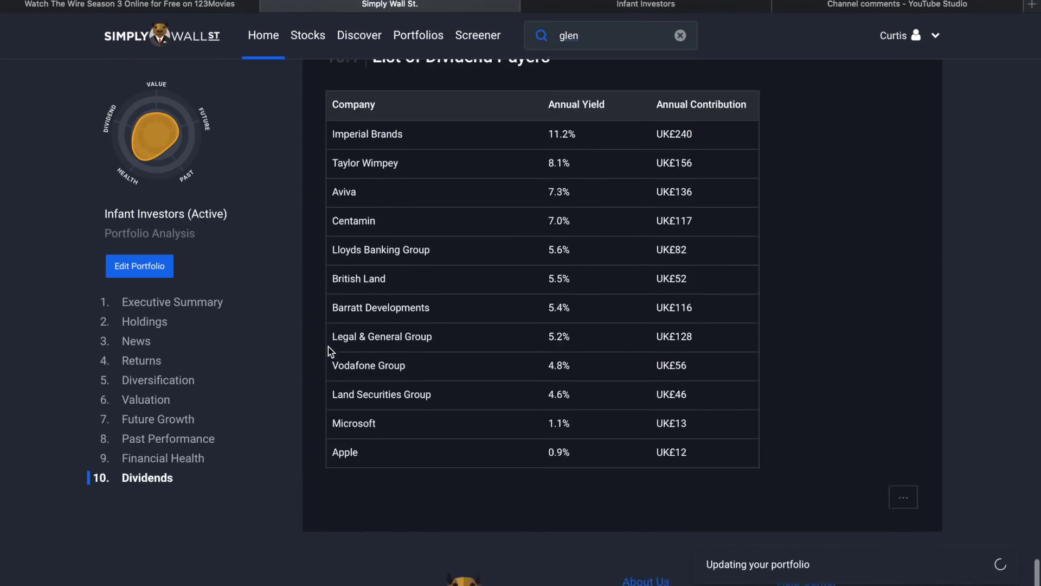
pyautogui.scroll(1, 327, 346)
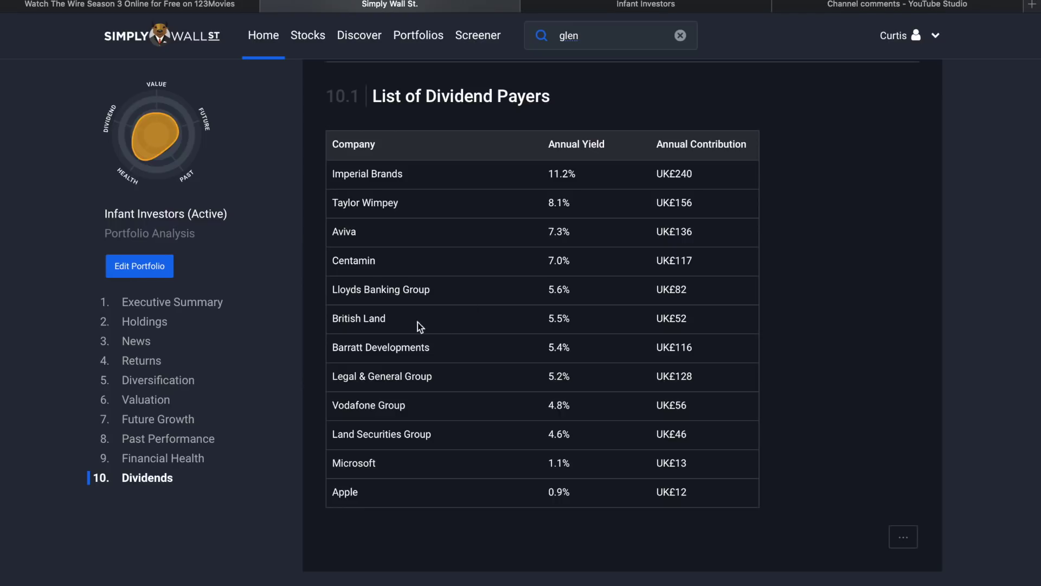
# Switch to the DRIP strategy slide to check the dividend criteria, and return to the portfolio's dividend payers.
pyautogui.scroll(-1, 445, 336)
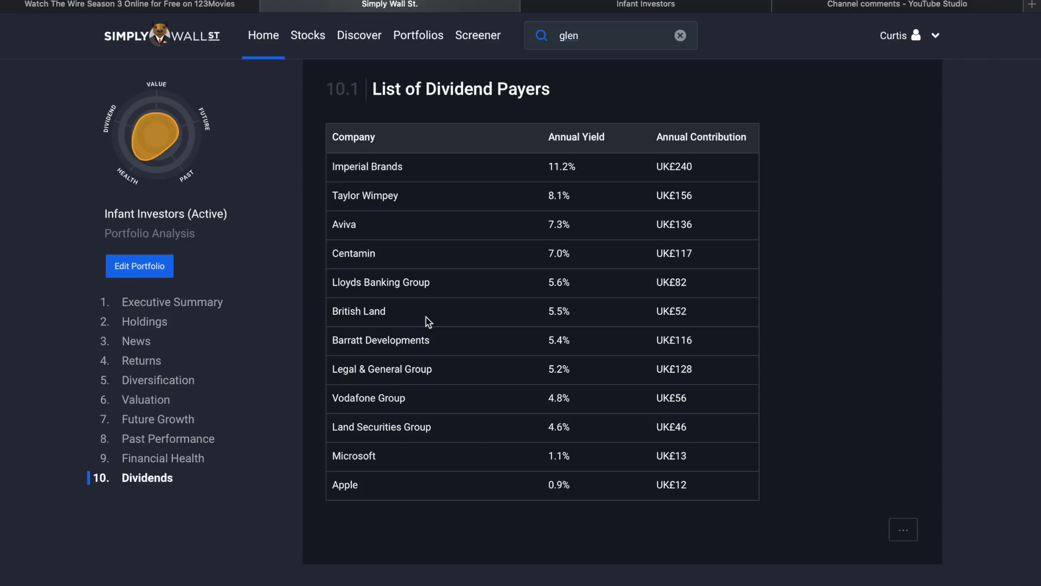
pyautogui.hotkey('ctrl', 'Left')
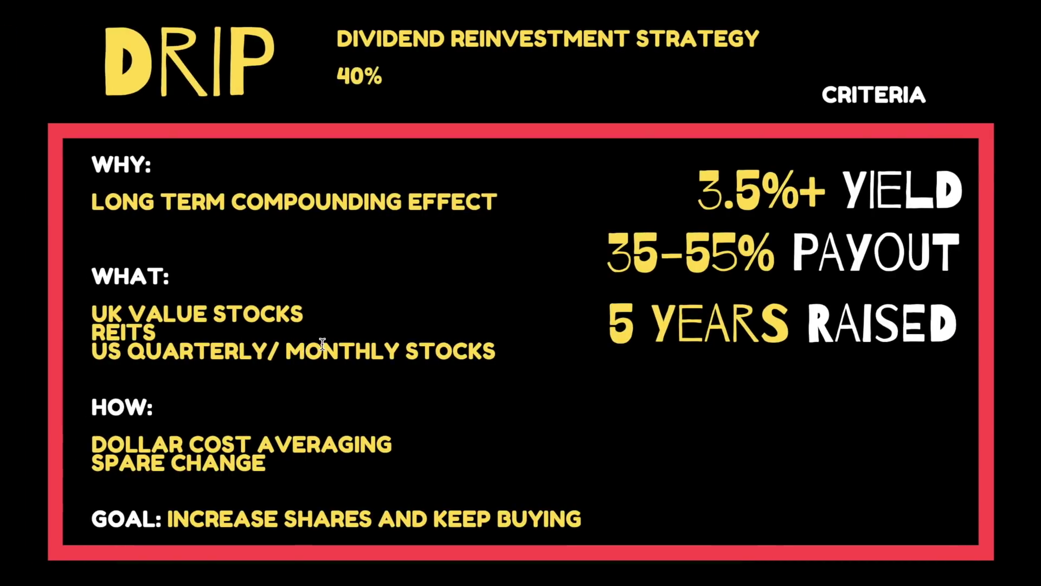
pyautogui.hotkey('ctrl', 'Right')
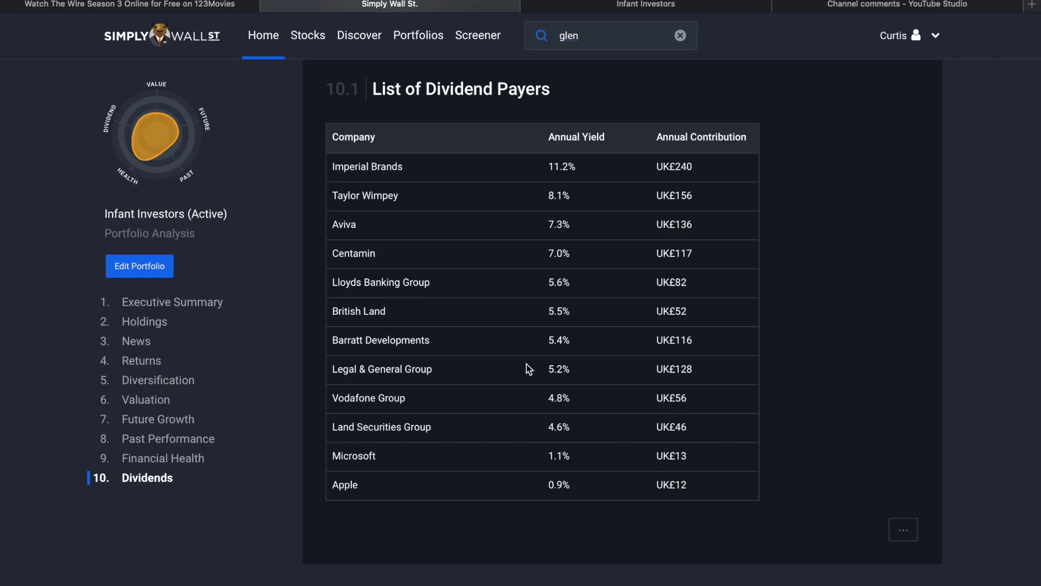
# Search for "vodafone", open the Vodafone Group (LSE:VOD) stock report and go to its Share Price & News section.
pyautogui.doubleClick(571, 34)
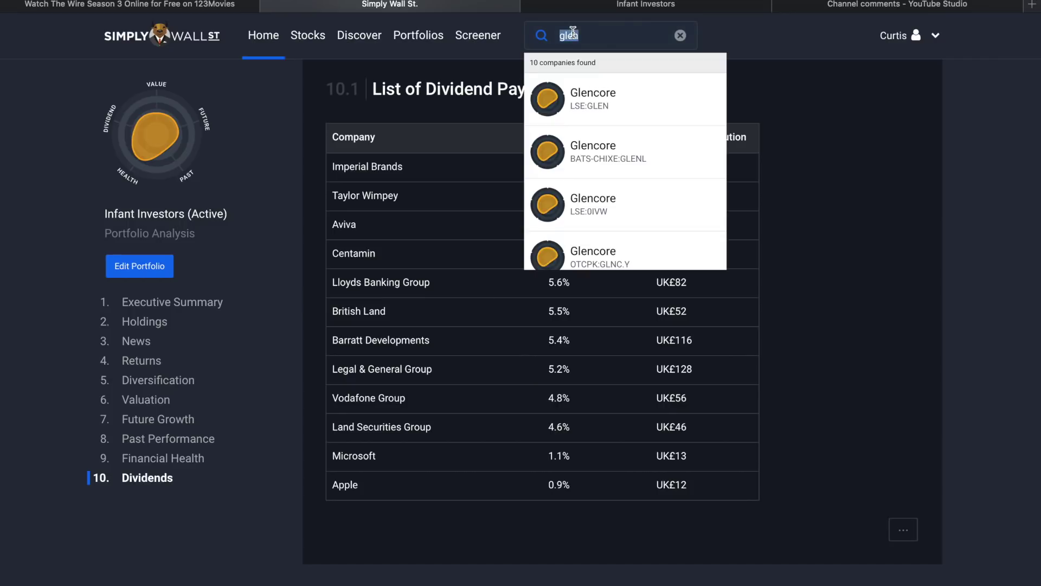
pyautogui.write('vodafone')
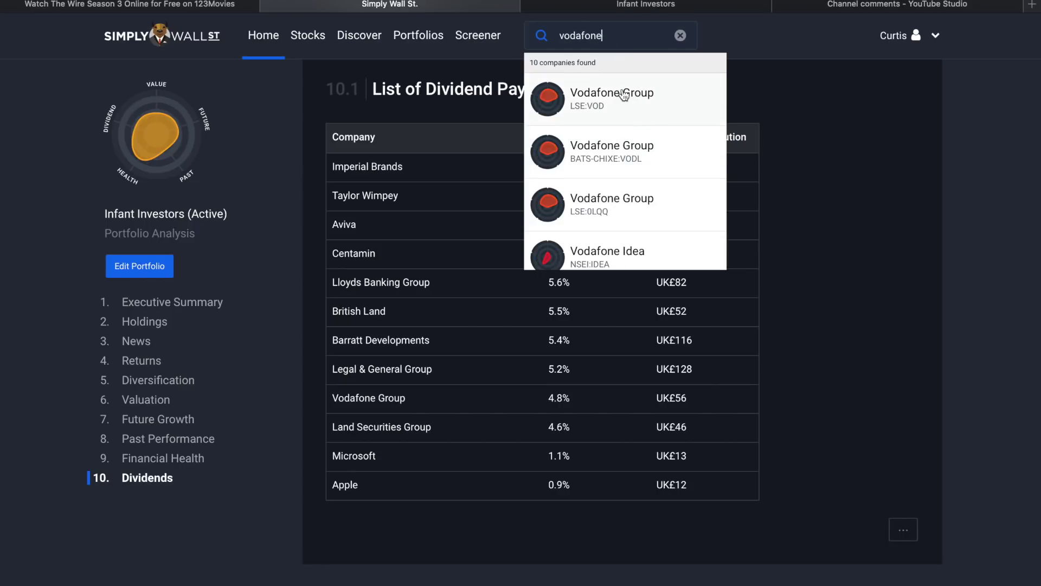
pyautogui.click(617, 101)
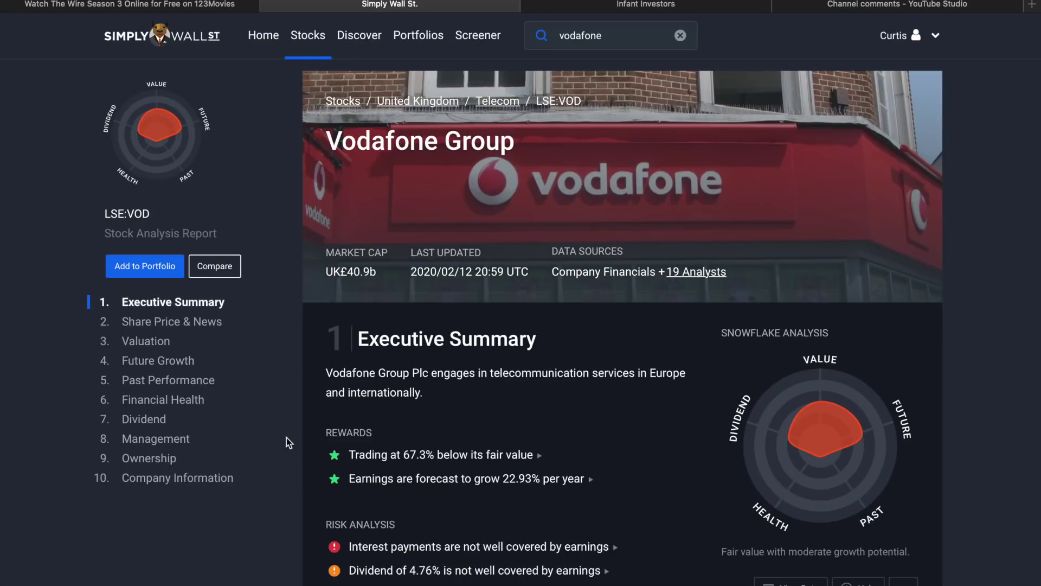
pyautogui.scroll(-4, 286, 437)
pyautogui.scroll(-10, 287, 437)
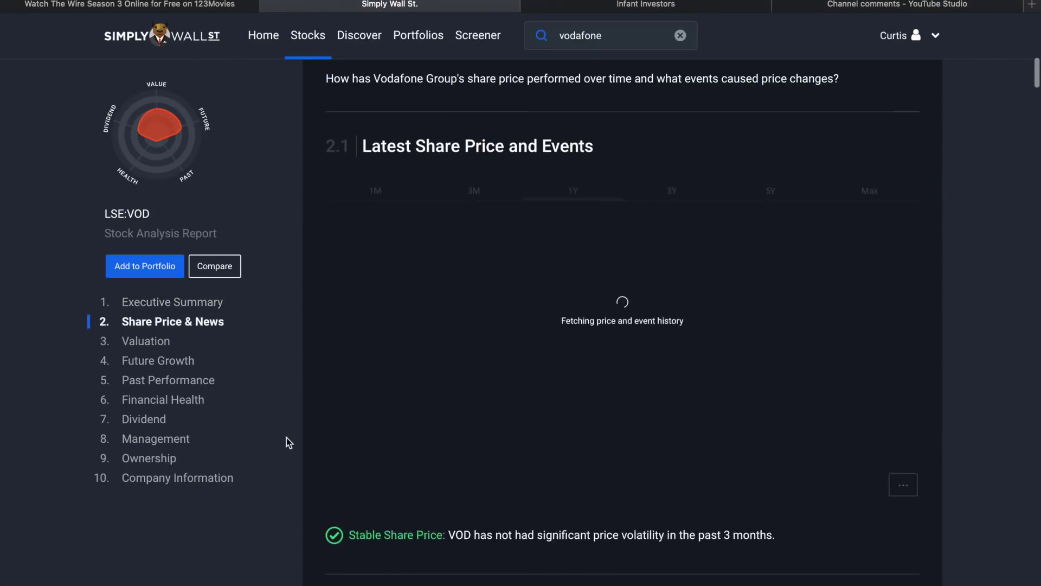
# Include dividend returns in Vodafone Group's Shareholder returns table under Market Performance and review the 1, 3 and 5 year returns.
pyautogui.scroll(2, 286, 437)
pyautogui.scroll(-8, 287, 437)
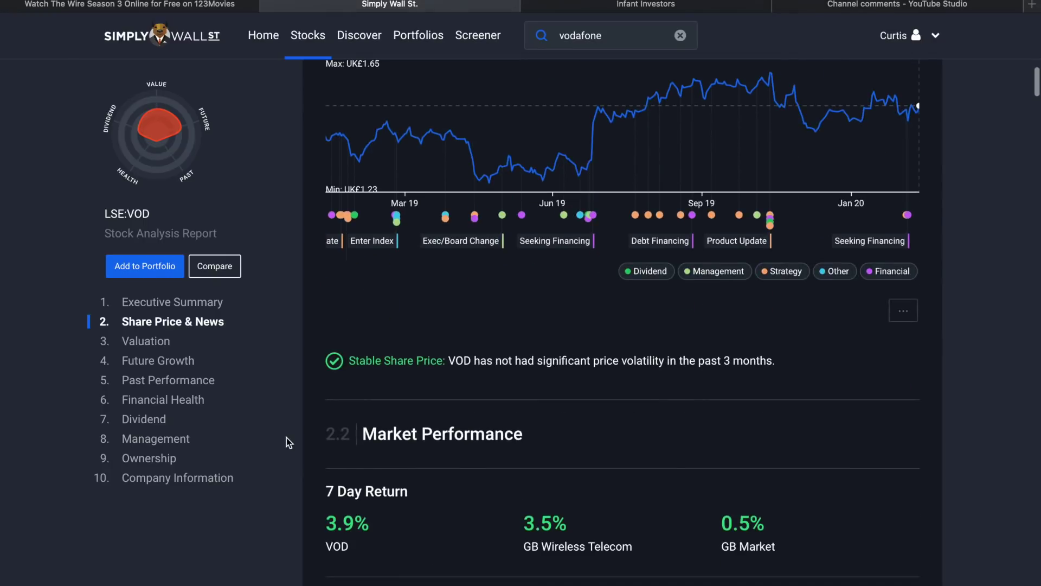
pyautogui.scroll(-4, 286, 437)
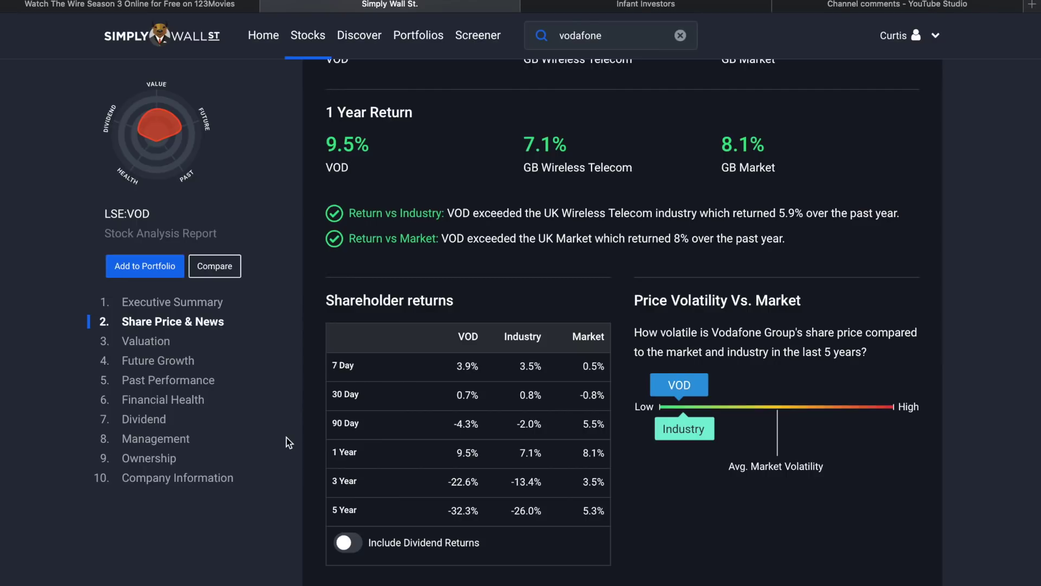
pyautogui.click(348, 545)
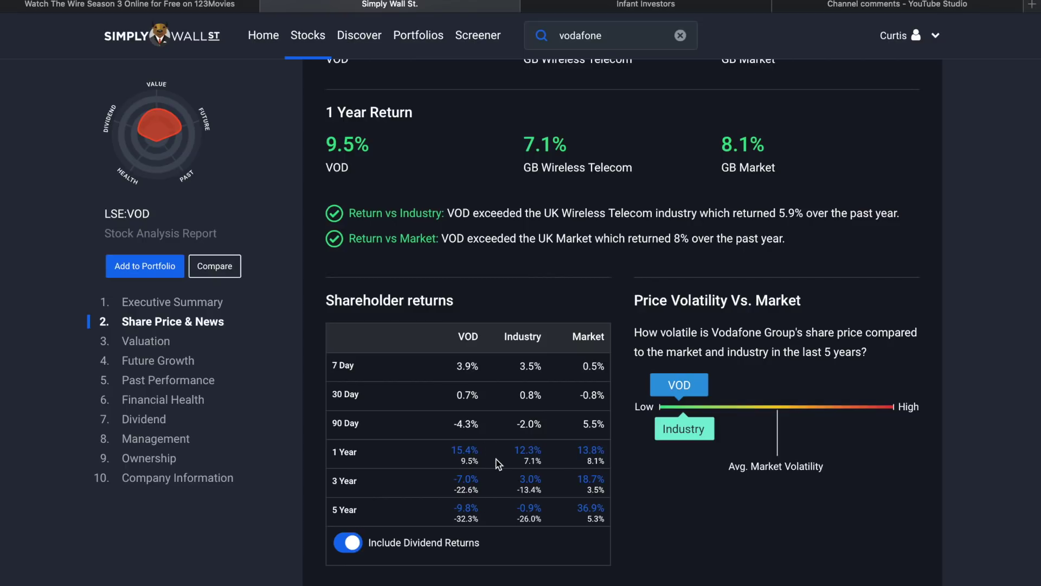
pyautogui.scroll(-2, 498, 464)
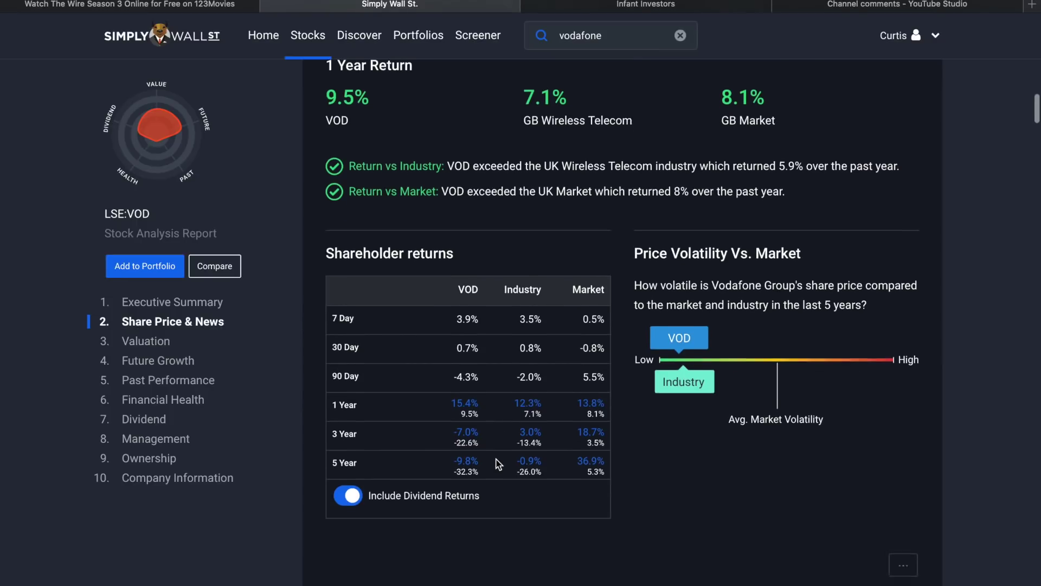
pyautogui.scroll(2, 309, 456)
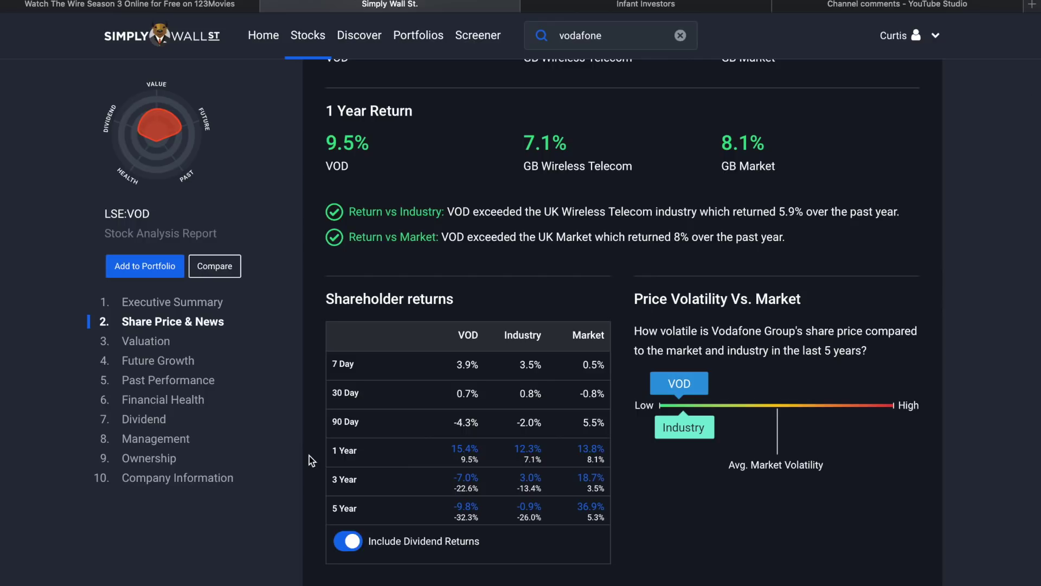
# Return to the Infant Investors (Active) portfolio analysis and review the yields and contributions in its List of Dividend Payers.
pyautogui.scroll(-1, 309, 456)
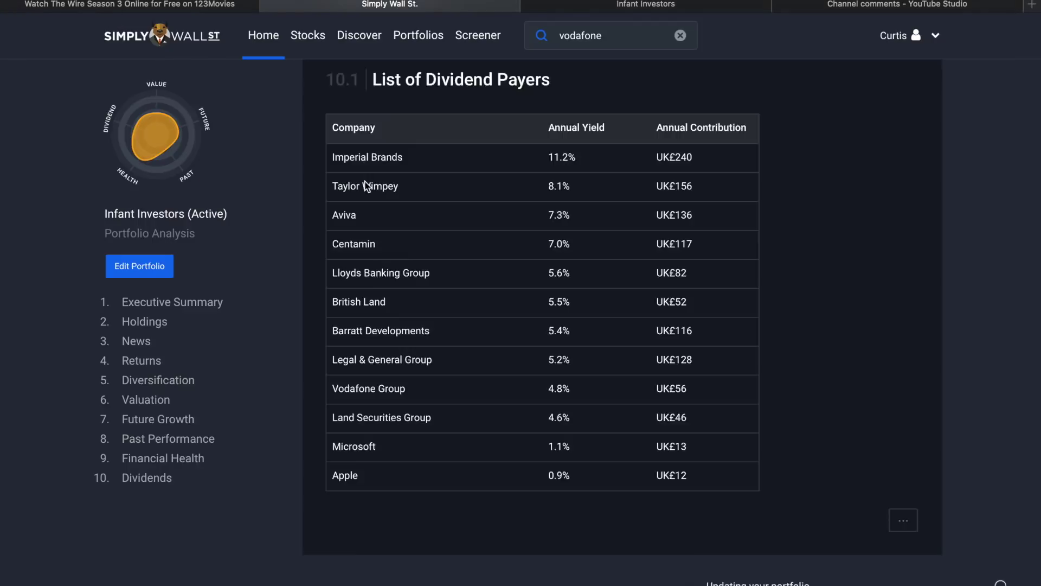
pyautogui.scroll(10, 366, 379)
pyautogui.scroll(-10, 363, 480)
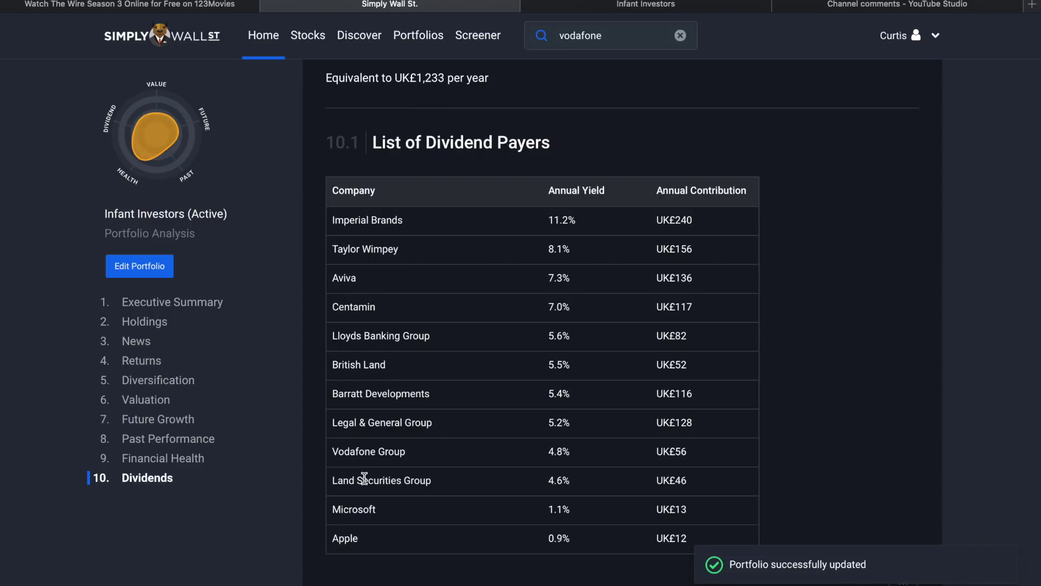
pyautogui.scroll(-1, 364, 478)
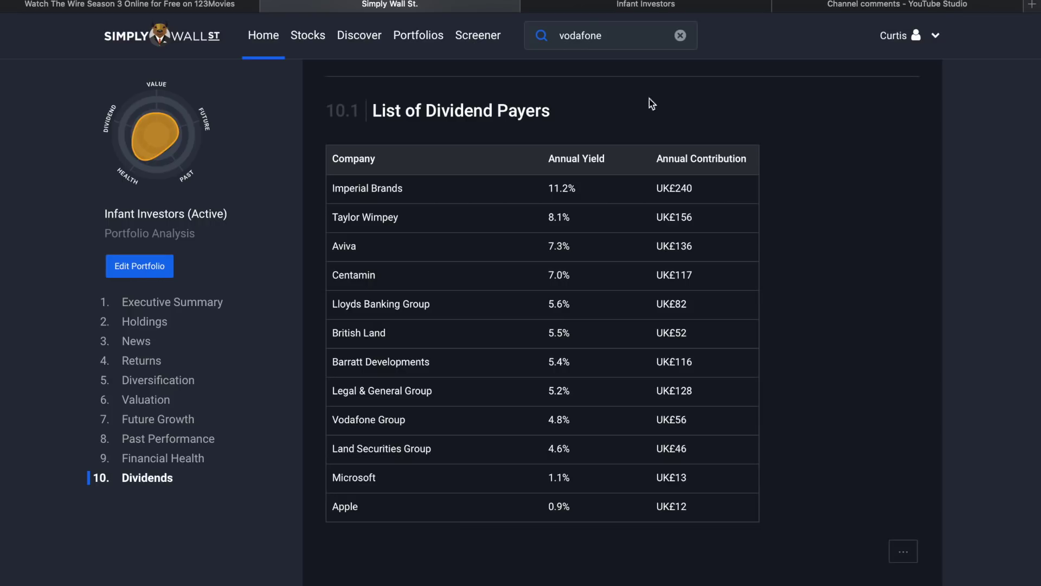
# Check the dividend and growth split in the Infant Investors spreadsheet, and return to the portfolio's Dividends section to review its yearly dividend income.
pyautogui.click(679, 8)
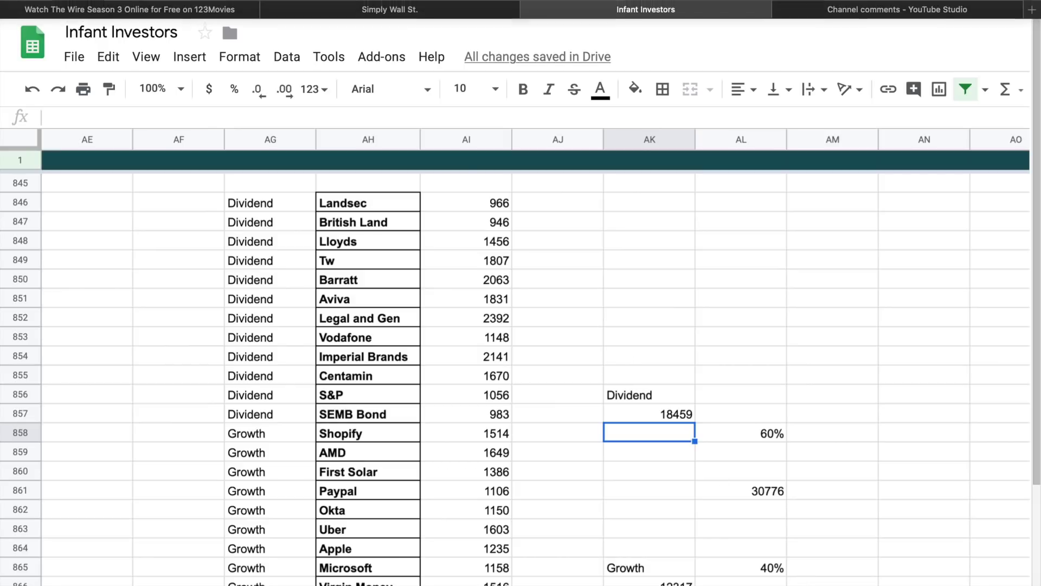
pyautogui.click(403, 12)
pyautogui.scroll(5, 858, 367)
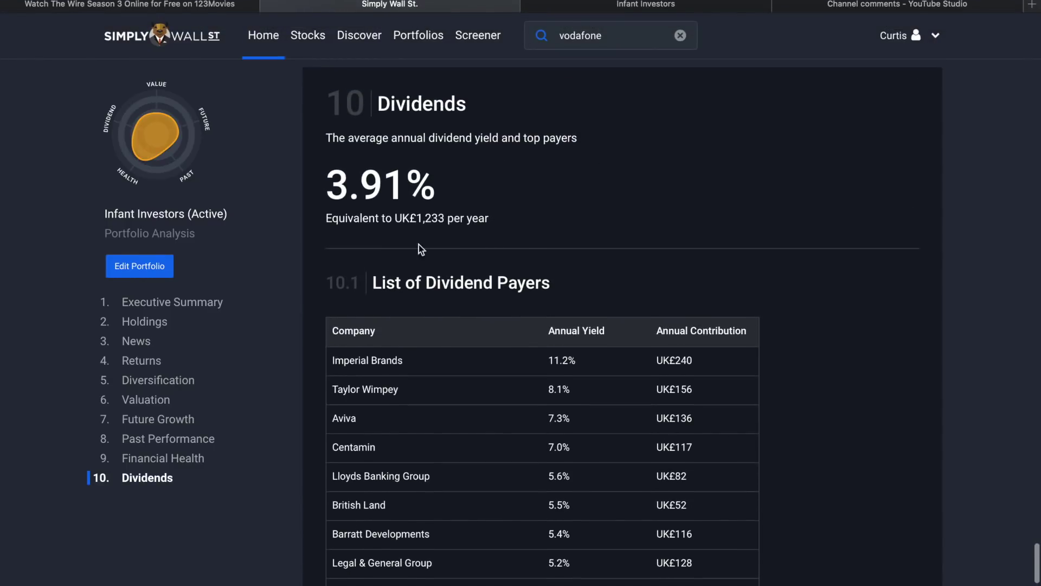
pyautogui.scroll(-1, 510, 373)
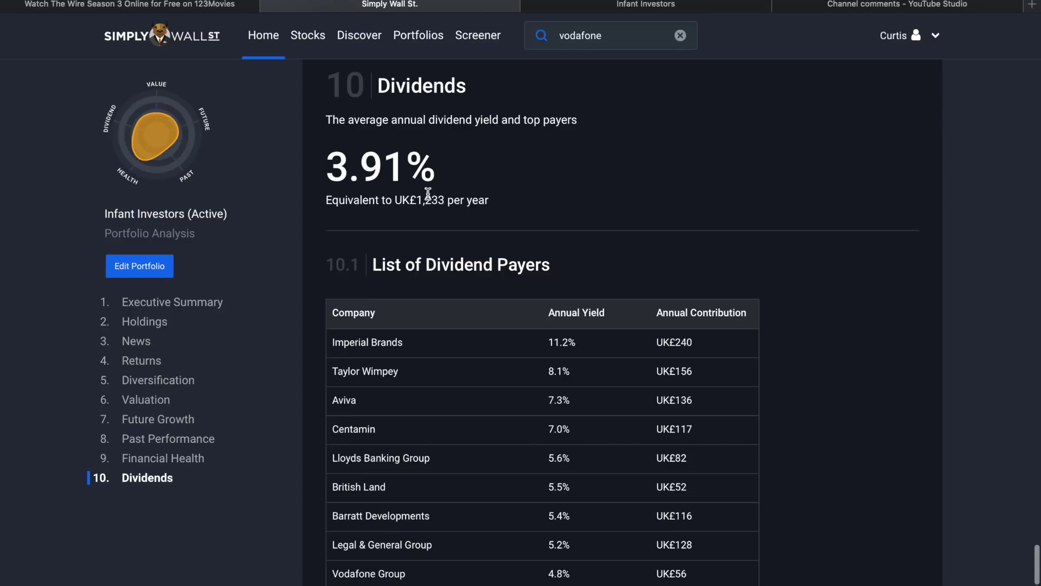
pyautogui.moveTo(411, 205); pyautogui.dragTo(488, 221)
pyautogui.click(525, 206)
pyautogui.scroll(-3, 527, 210)
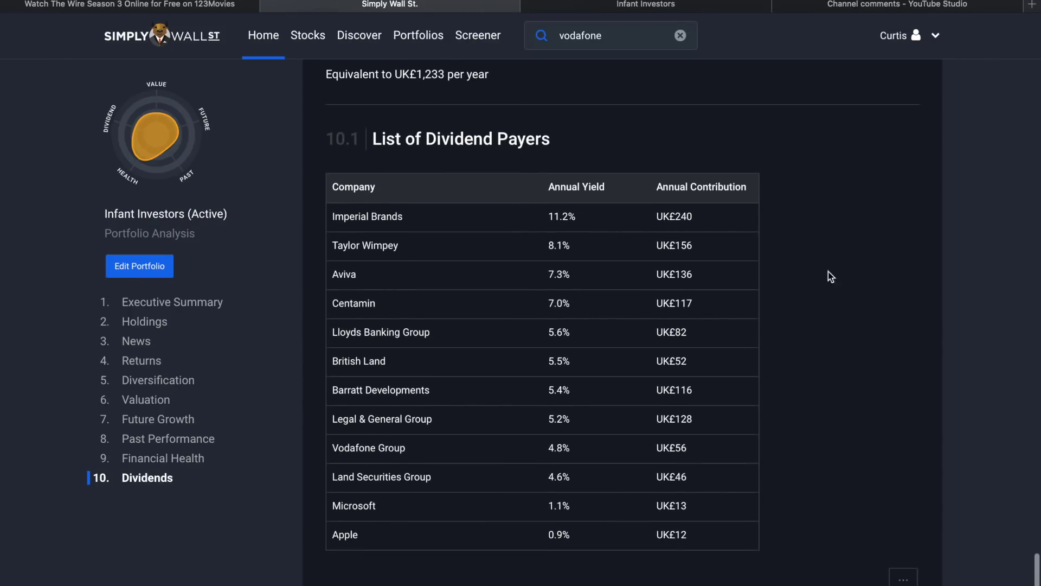